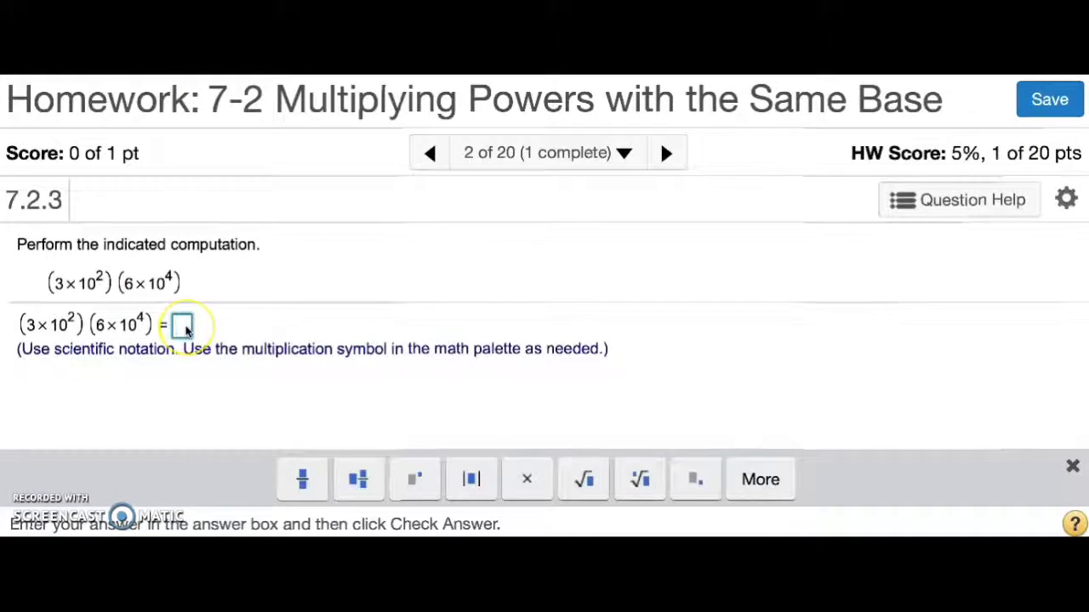
Enter 1.8×10⁷ as question 2's answer, check it, and go to the next question
click(179, 325)
text(1.8)
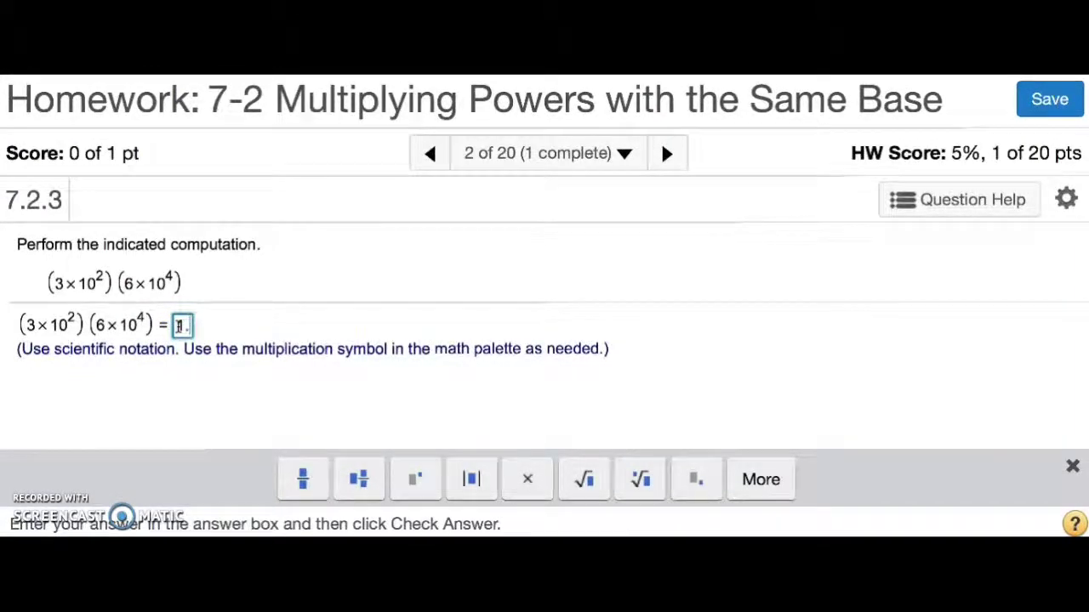
click(524, 480)
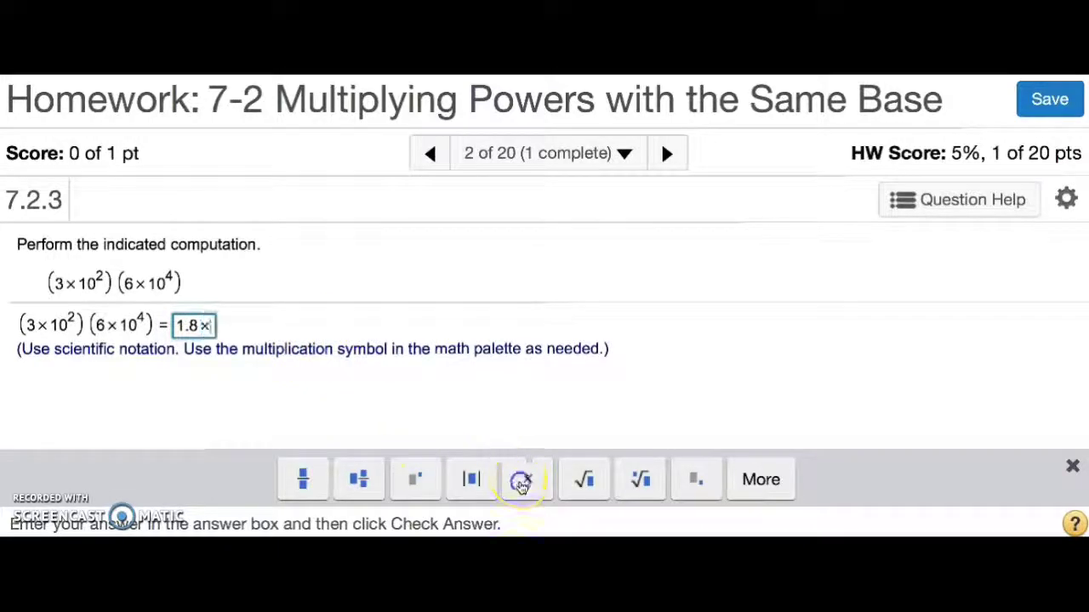
text(10)
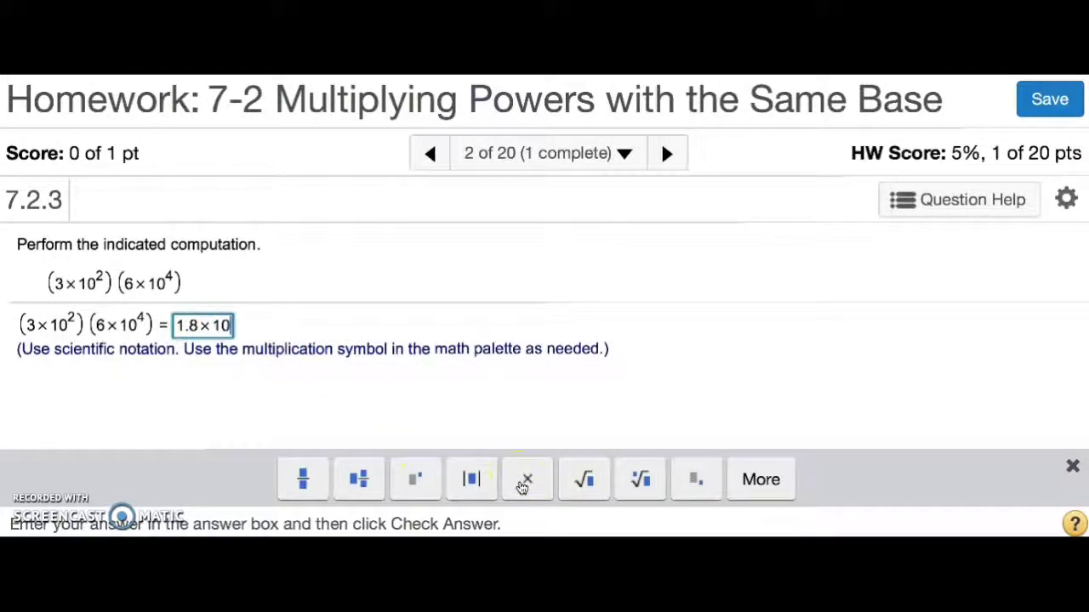
text(^7)
click(329, 405)
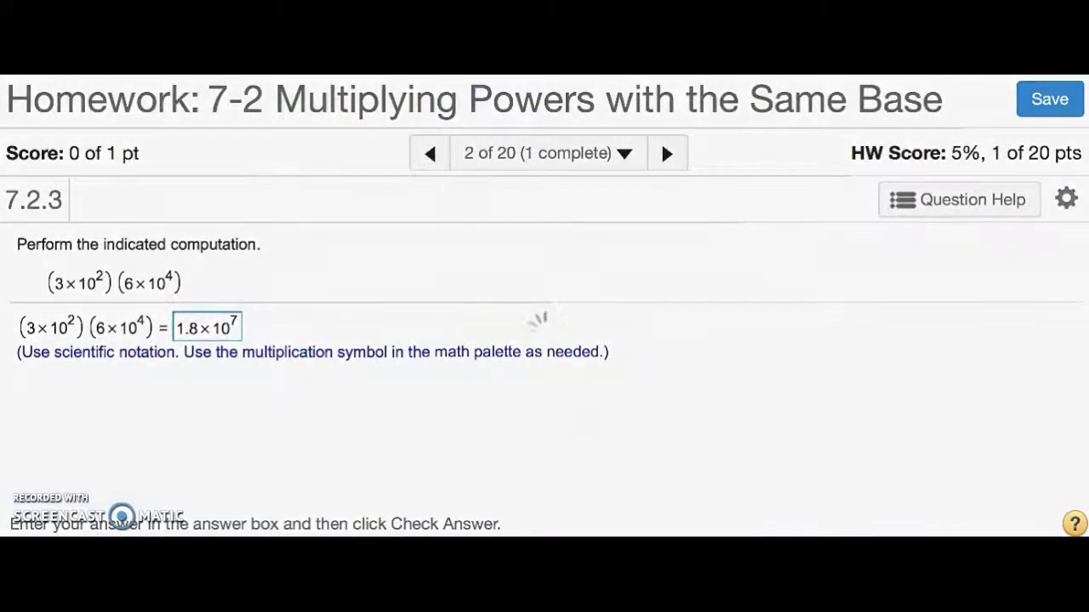
click(520, 414)
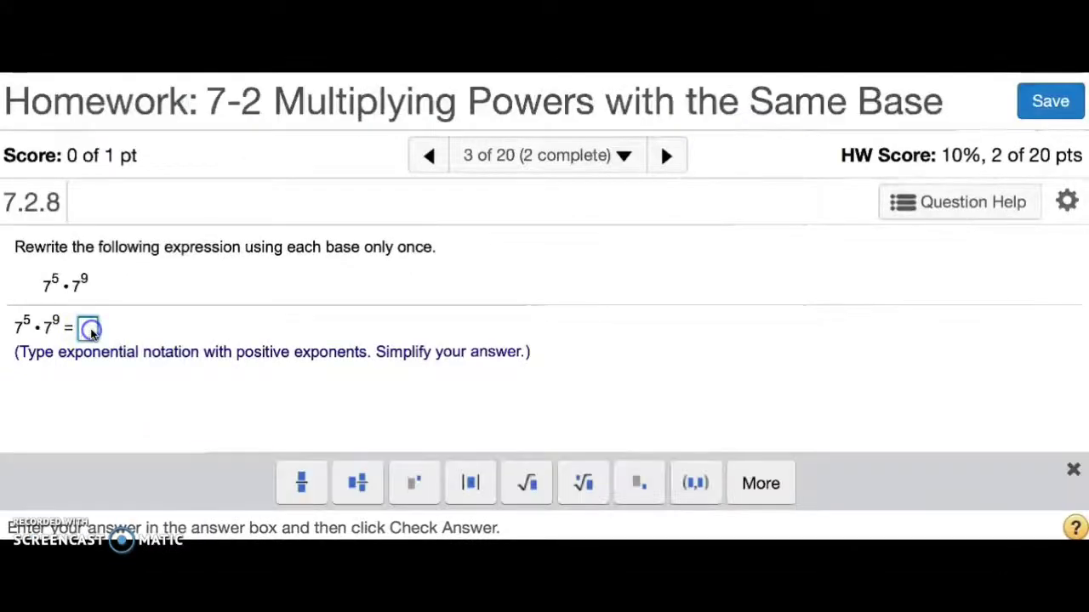
Answer question 3 with 7¹⁴, check it, and advance to the next question
text(7^14)
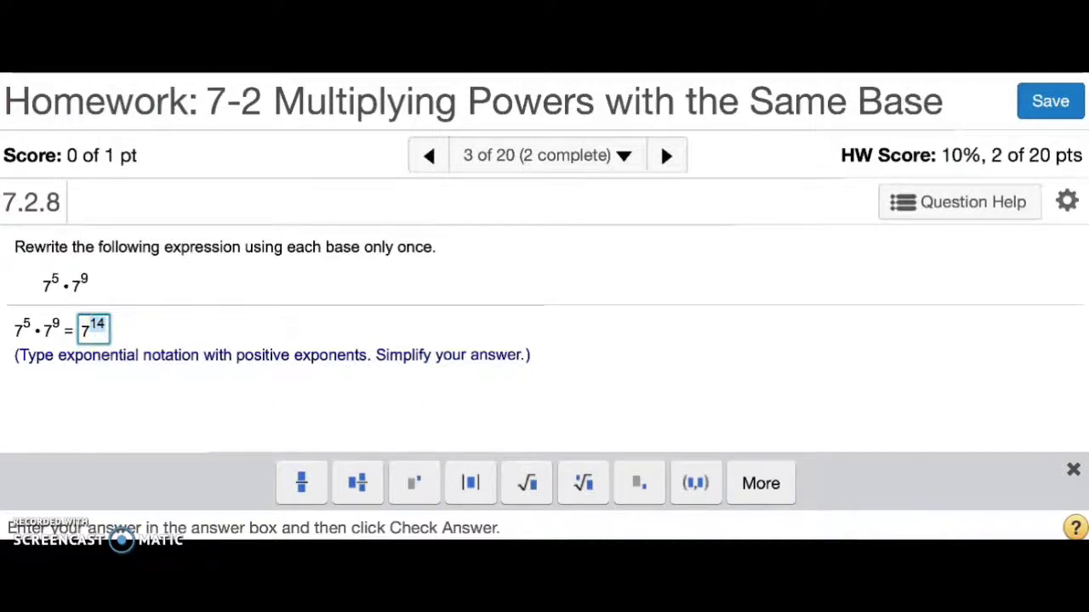
key(Return)
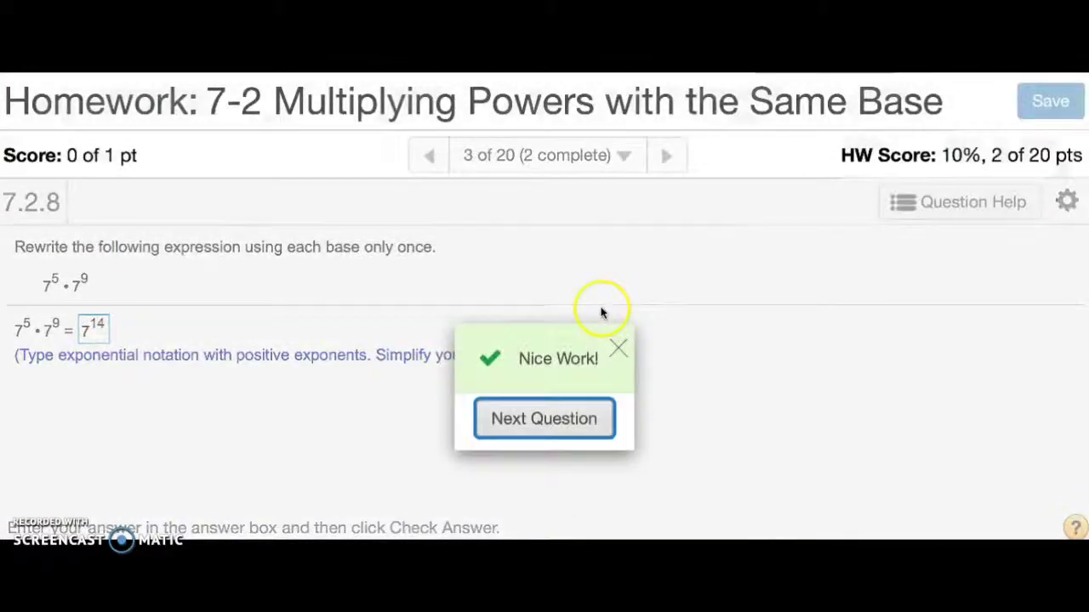
click(529, 415)
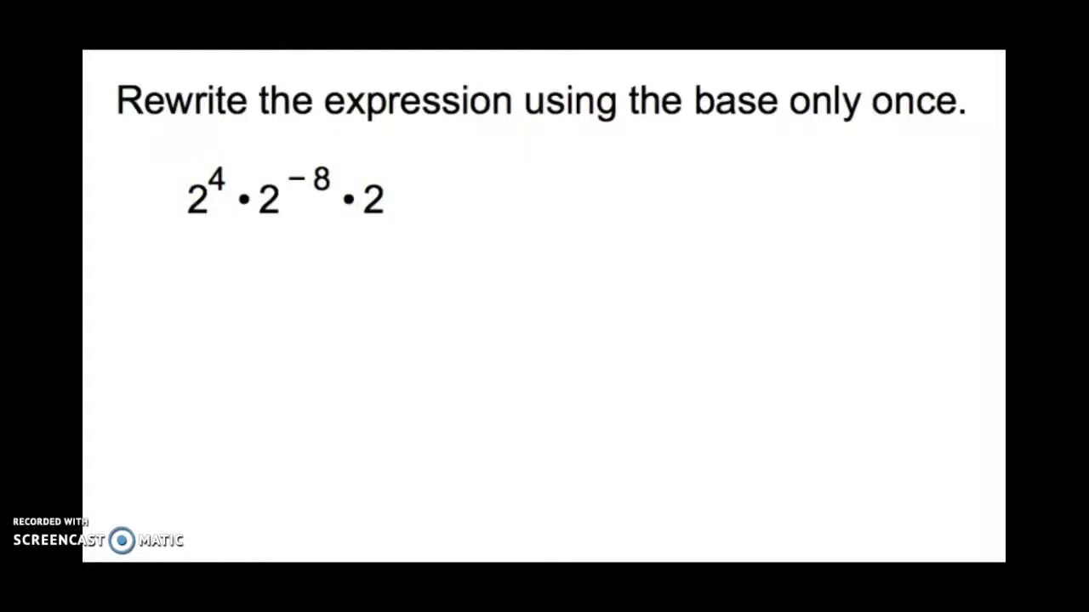
Build the slide to show the exponent 1, then 2^(4+(−8)+1), then the result 2⁻³
key(Right)
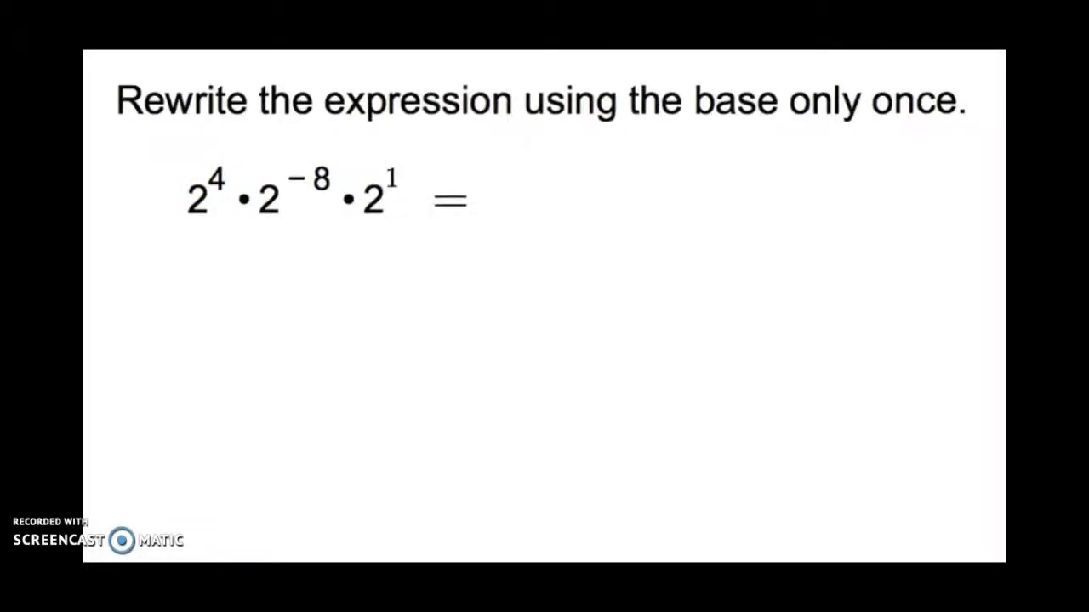
key(Right)
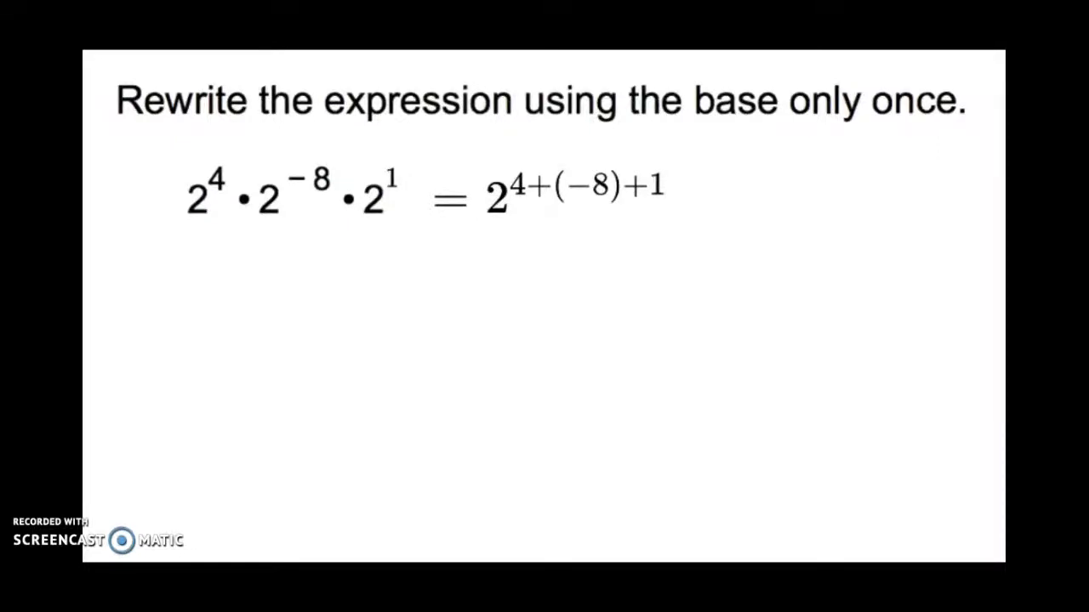
key(Right)
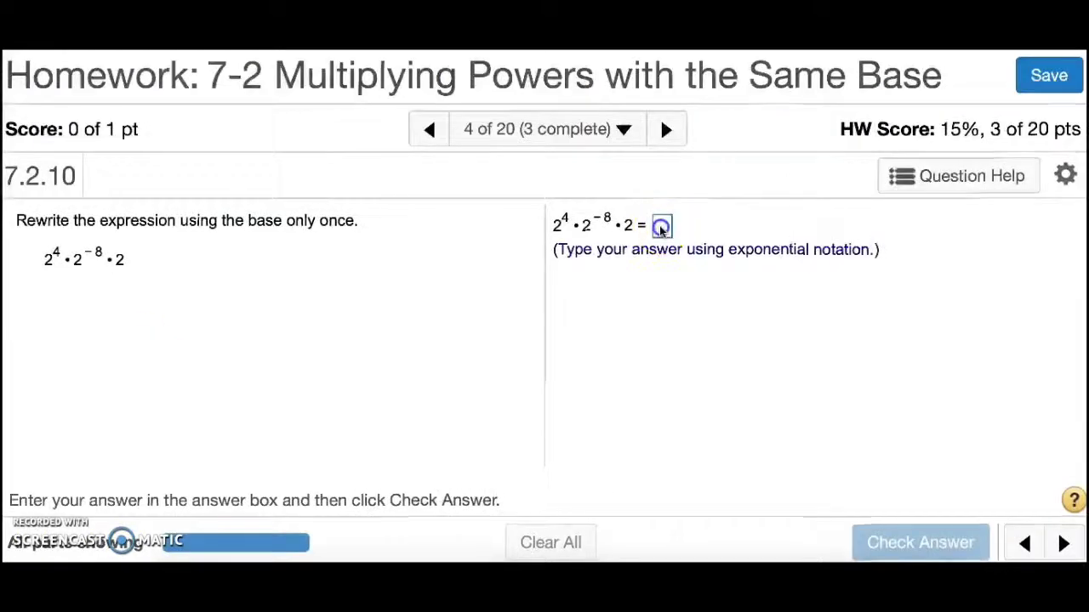
Enter 2⁻³ as question 4's answer, check it, and move to the next question
click(661, 228)
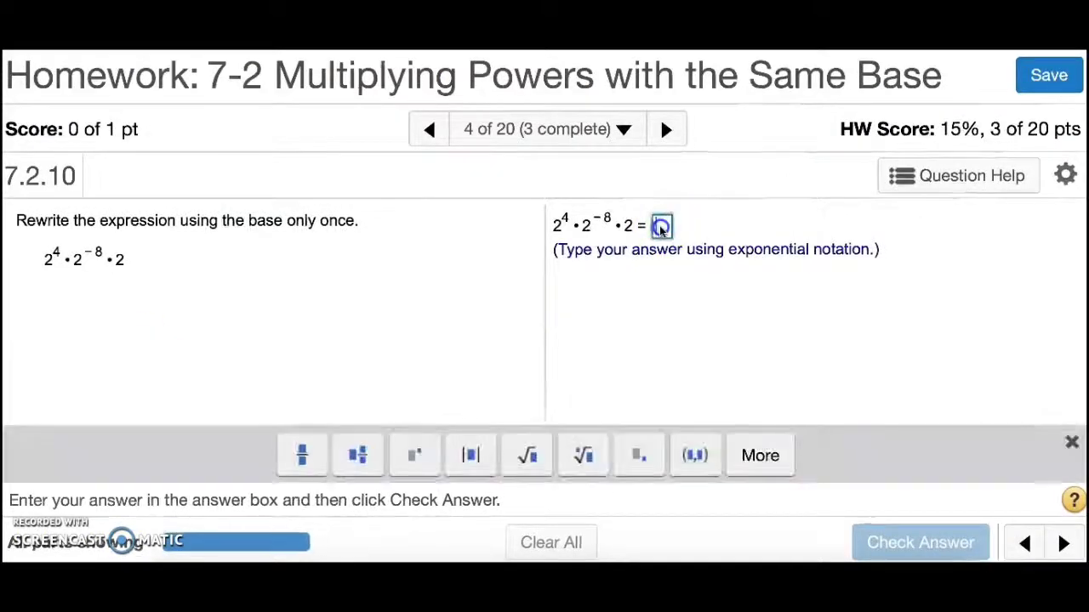
text(2^-3)
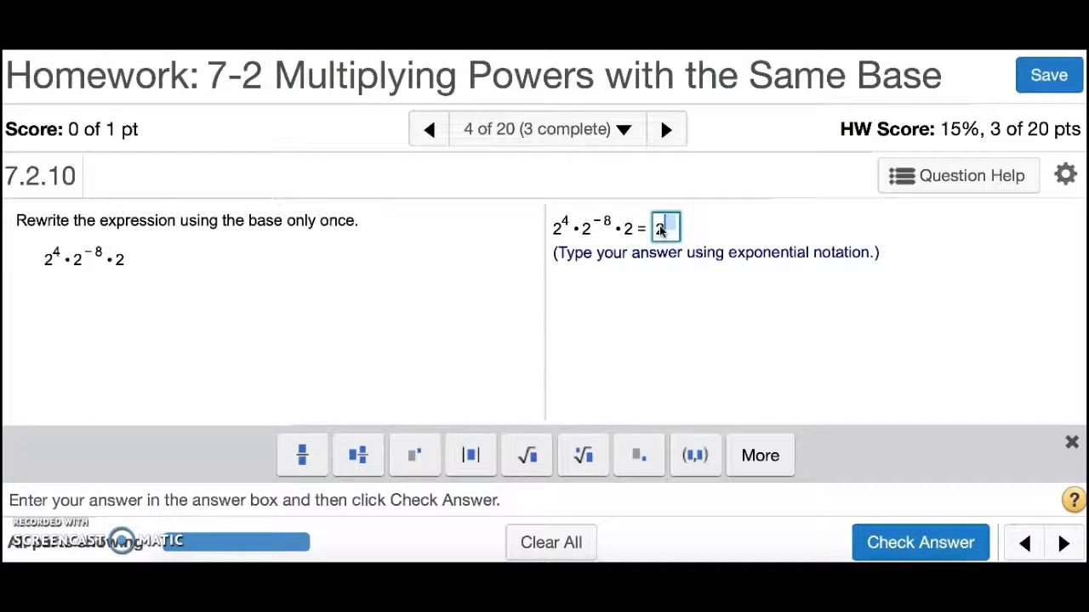
click(892, 543)
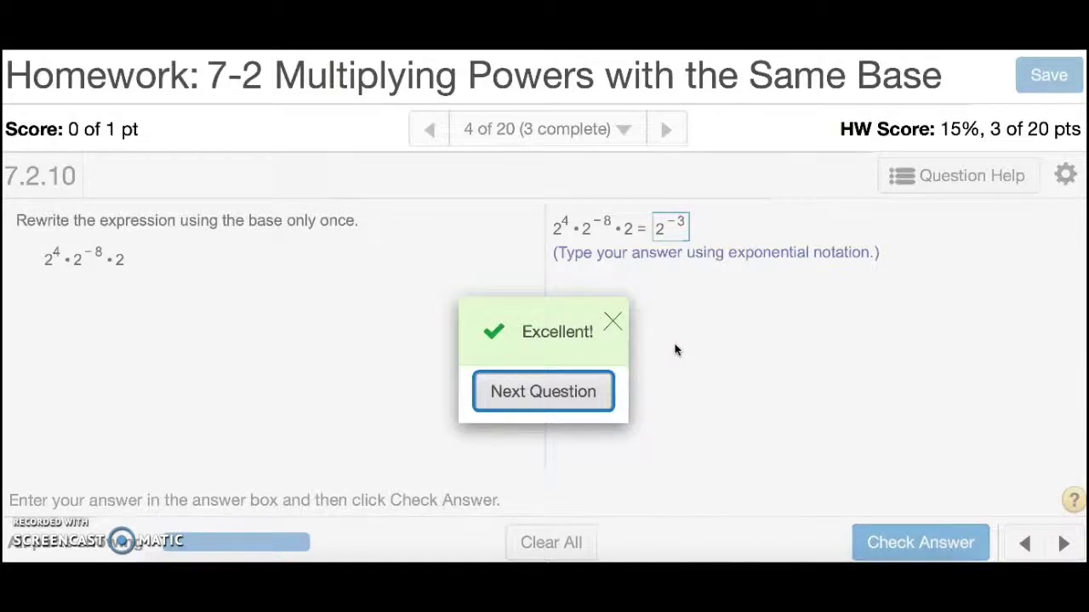
click(553, 396)
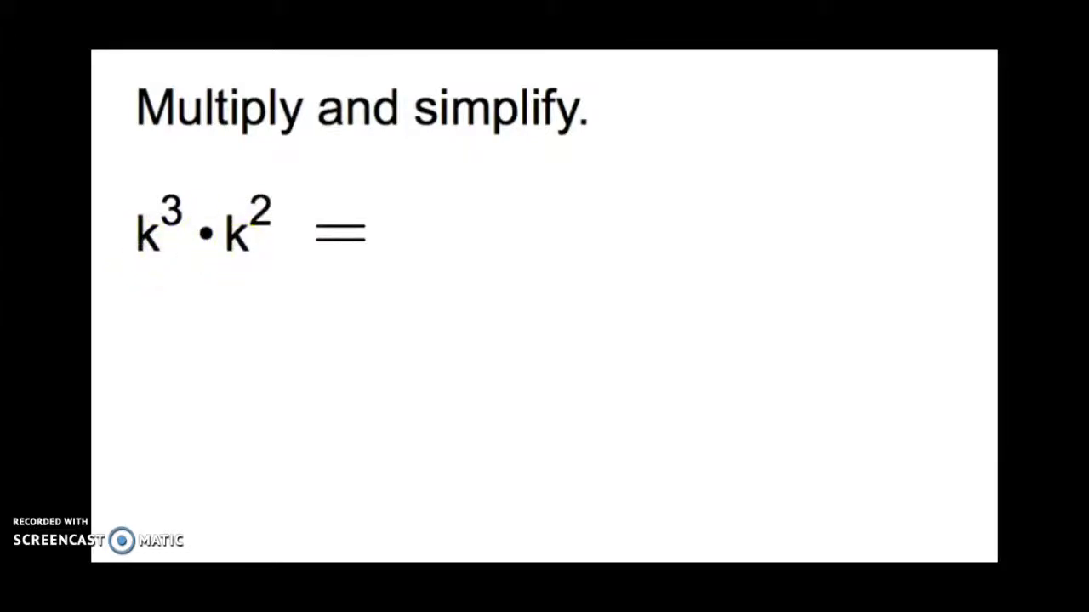
Reveal k³⁺² = k⁵ on the slide, then answer question 5 with k⁵ and check it
key(Right)
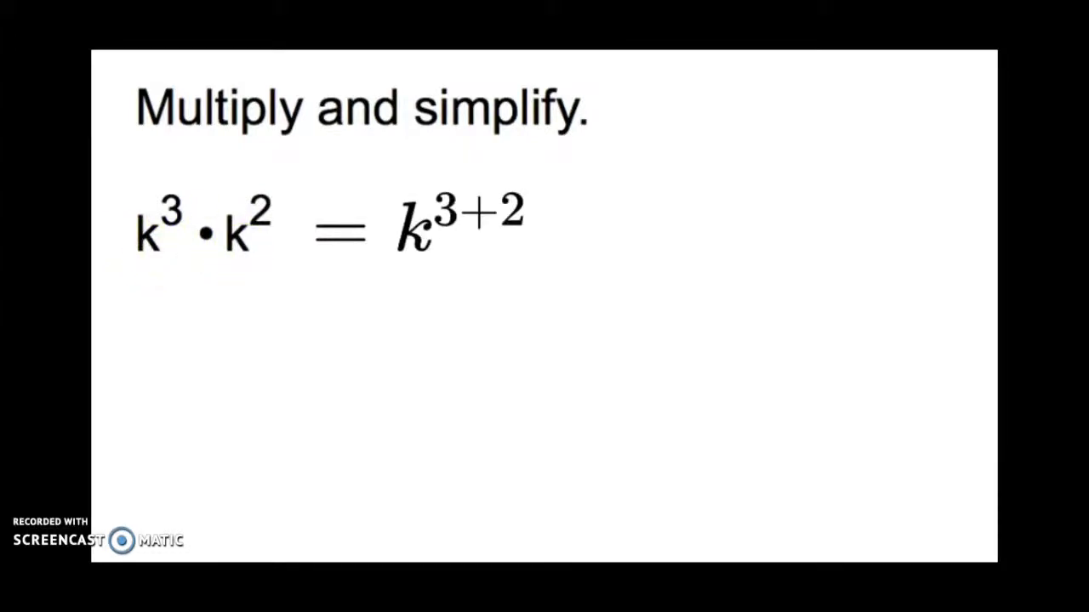
key(Right)
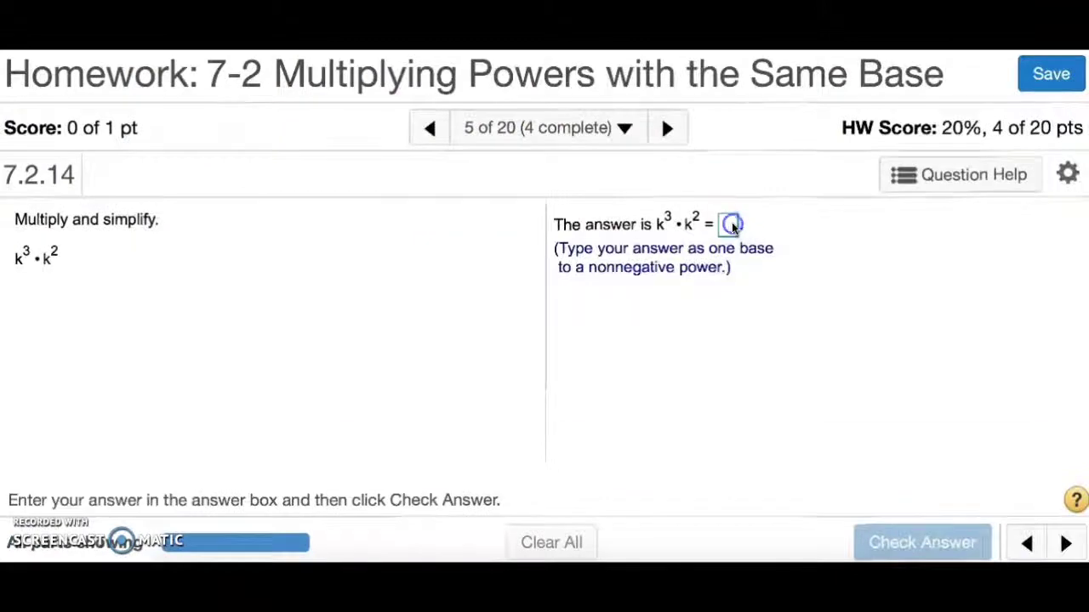
click(729, 224)
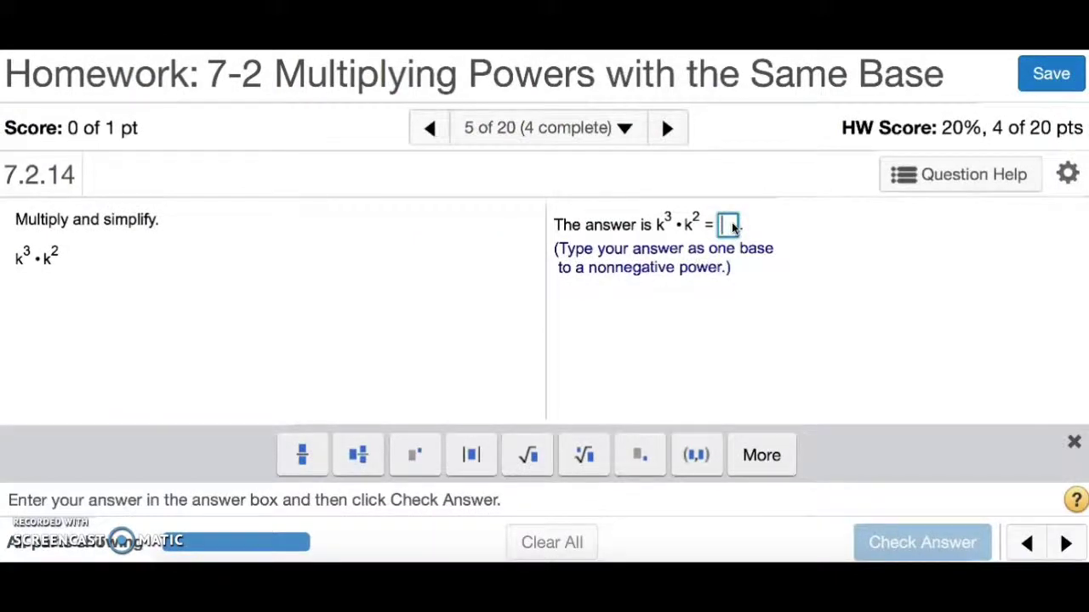
text(k^5)
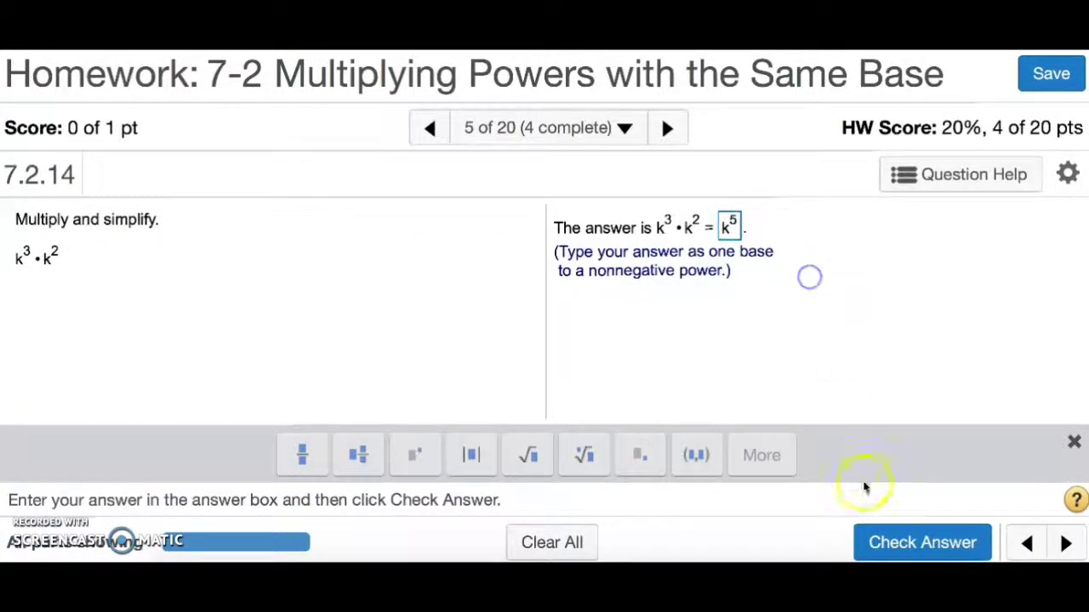
click(892, 541)
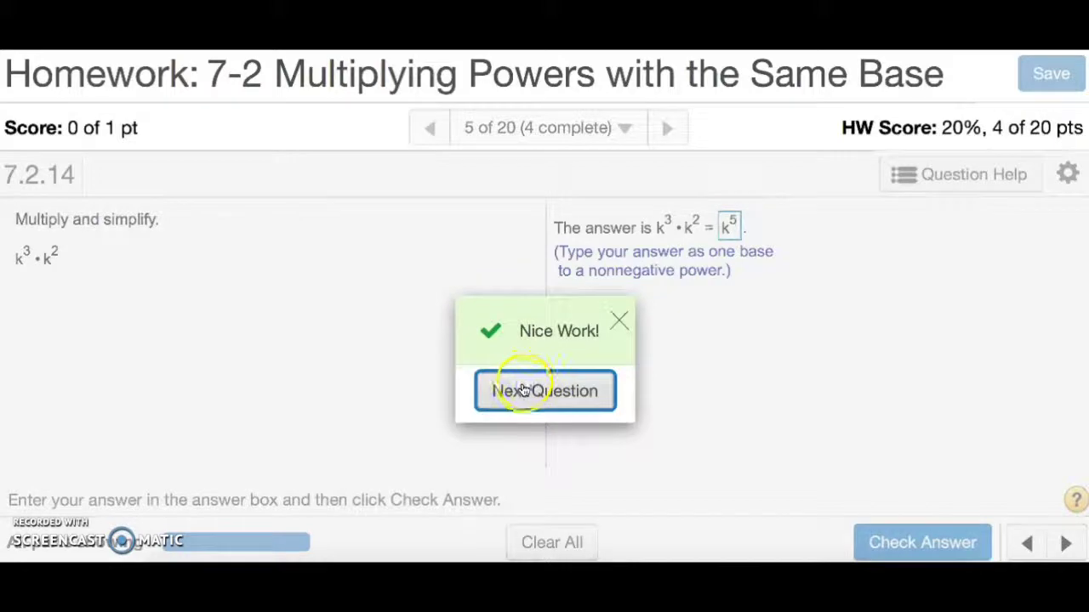
click(522, 389)
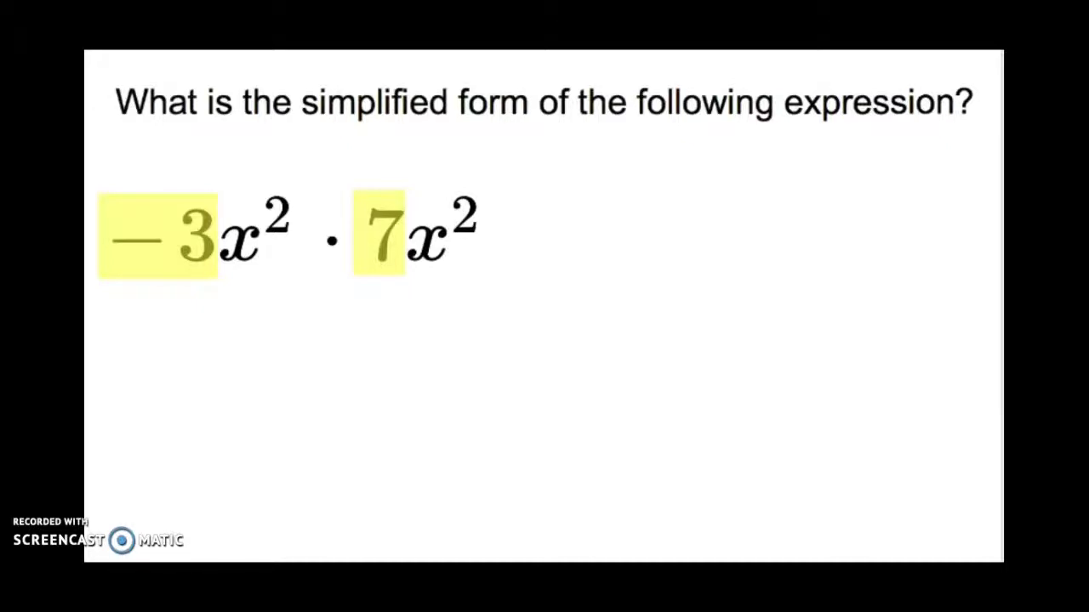
Build the slide through −21, the highlighted x² factors, x^(2+2), and the result −21x⁴
key(Right)
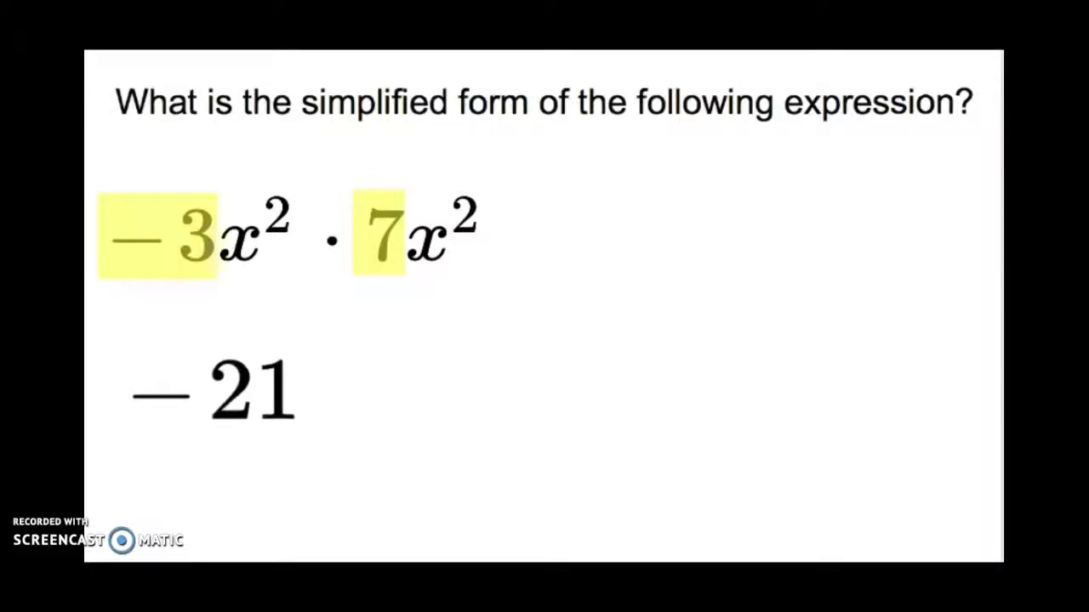
key(Right)
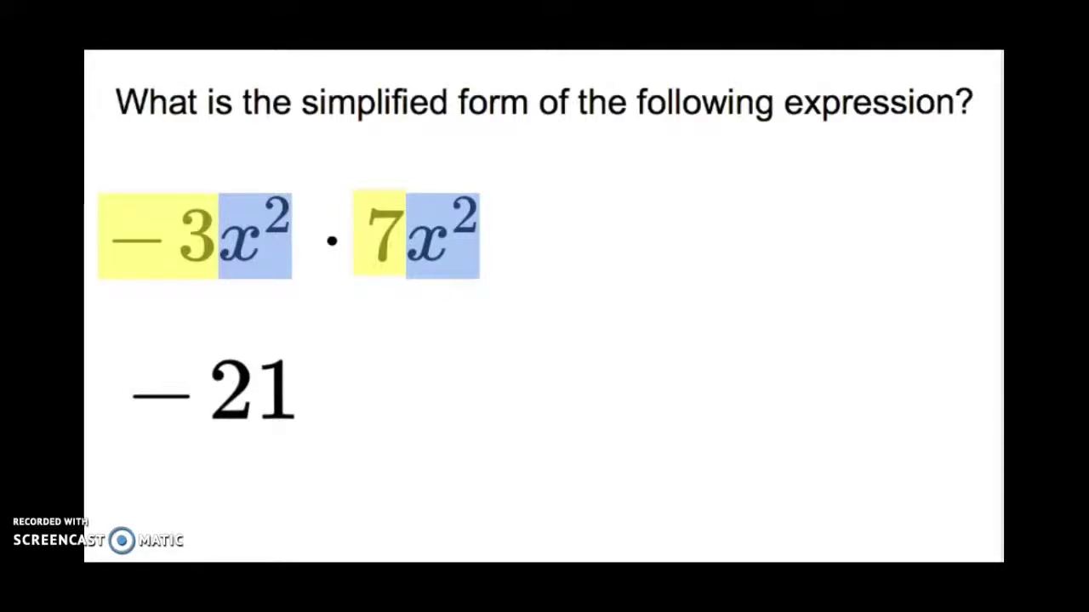
key(Right)
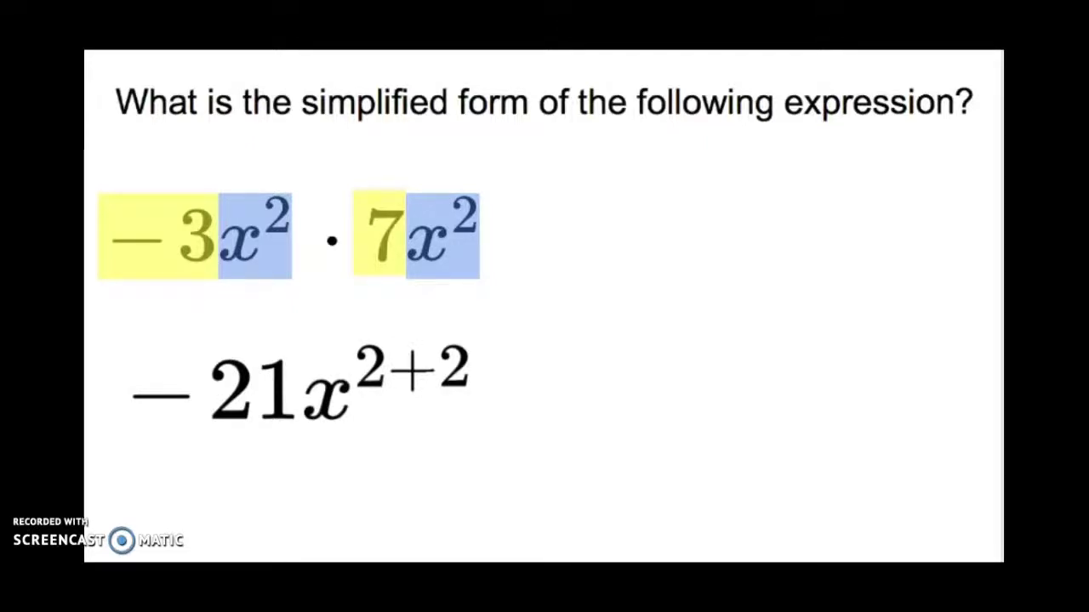
key(Right)
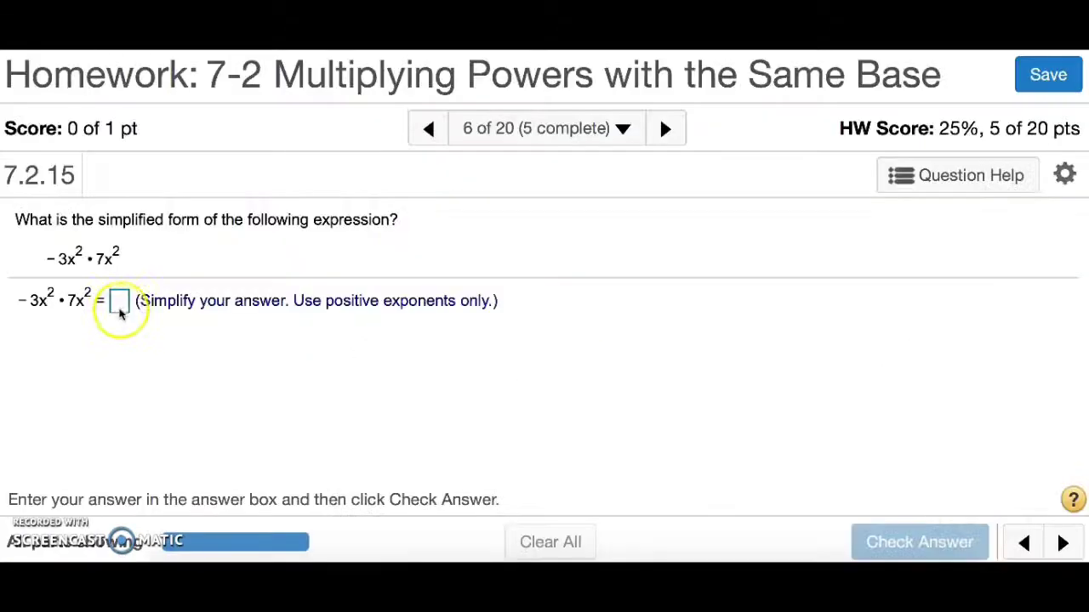
Enter −21x⁴ for question 7.2.15, check it, and move on to question 7.2.18
click(120, 307)
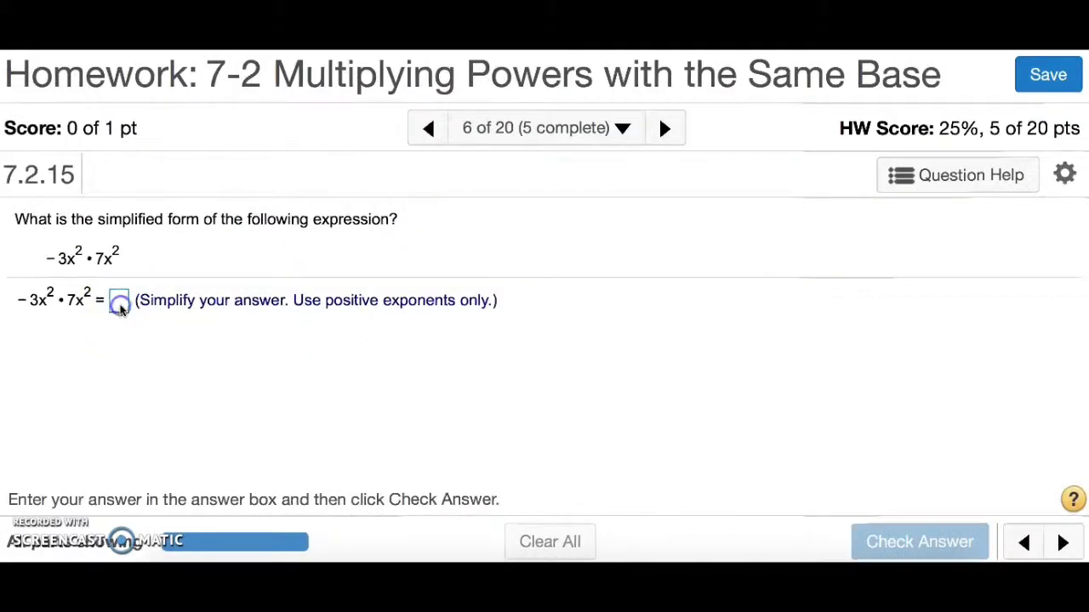
text(-21x^4)
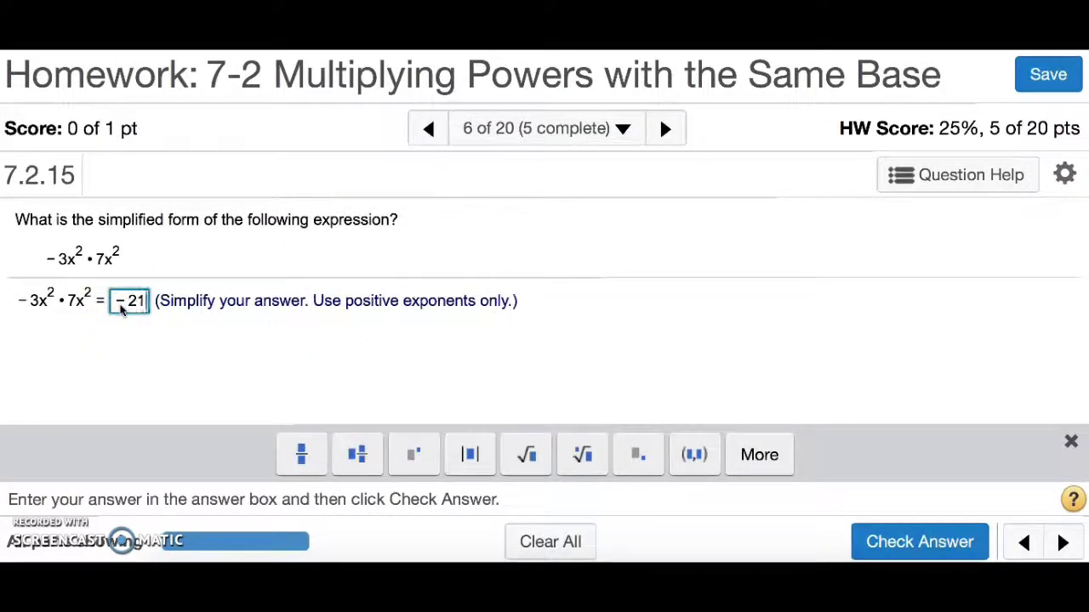
click(205, 359)
click(923, 541)
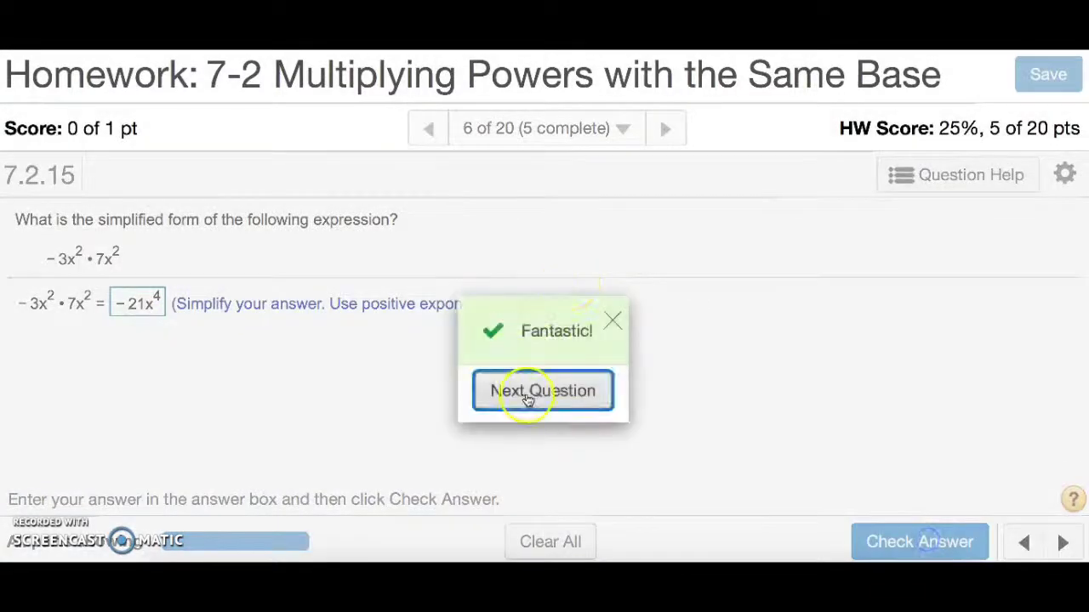
click(529, 391)
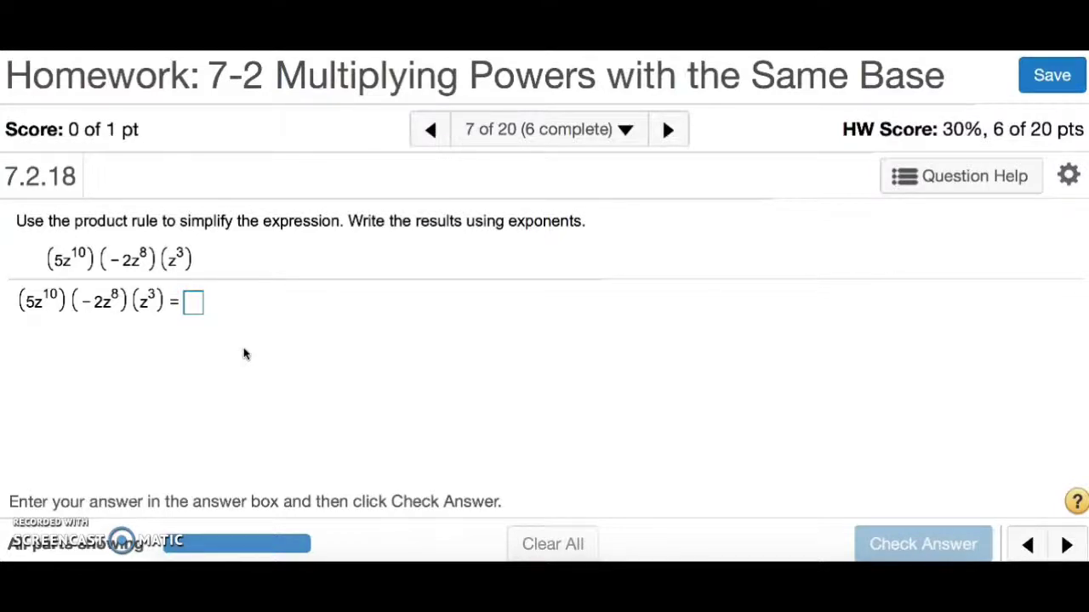
click(47, 497)
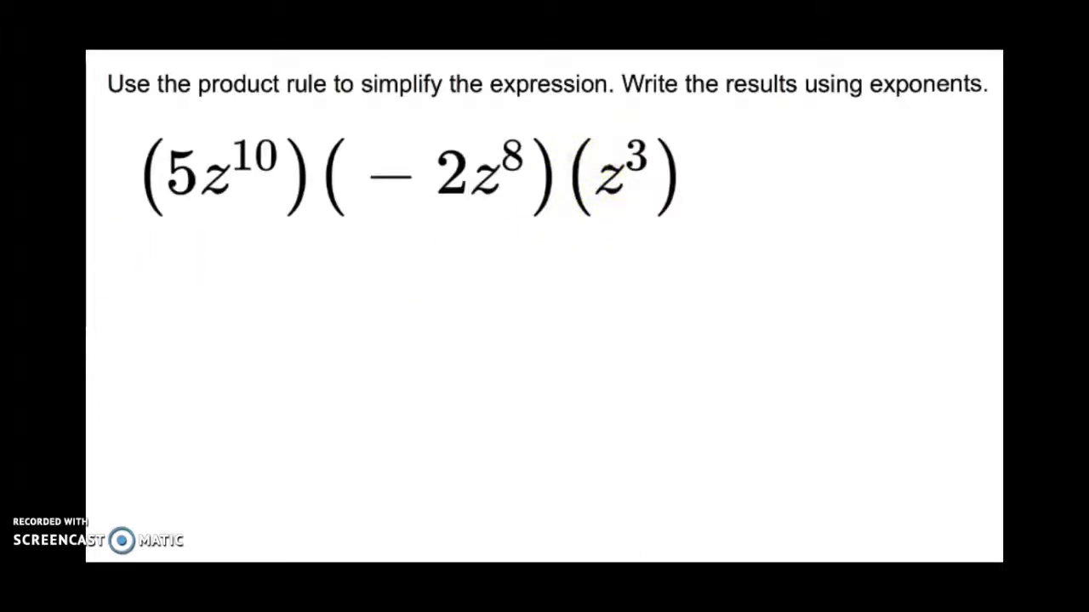
Build the slide from 1z³ through the coefficient product −10 and z^(10+8+3) to −10z²¹
key(Right)
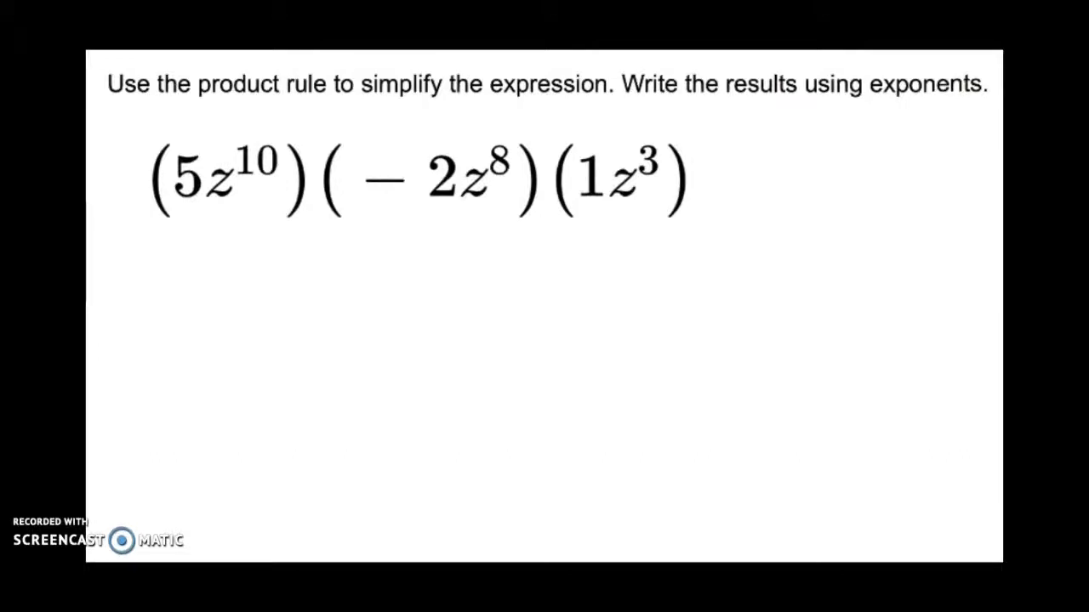
key(Right)
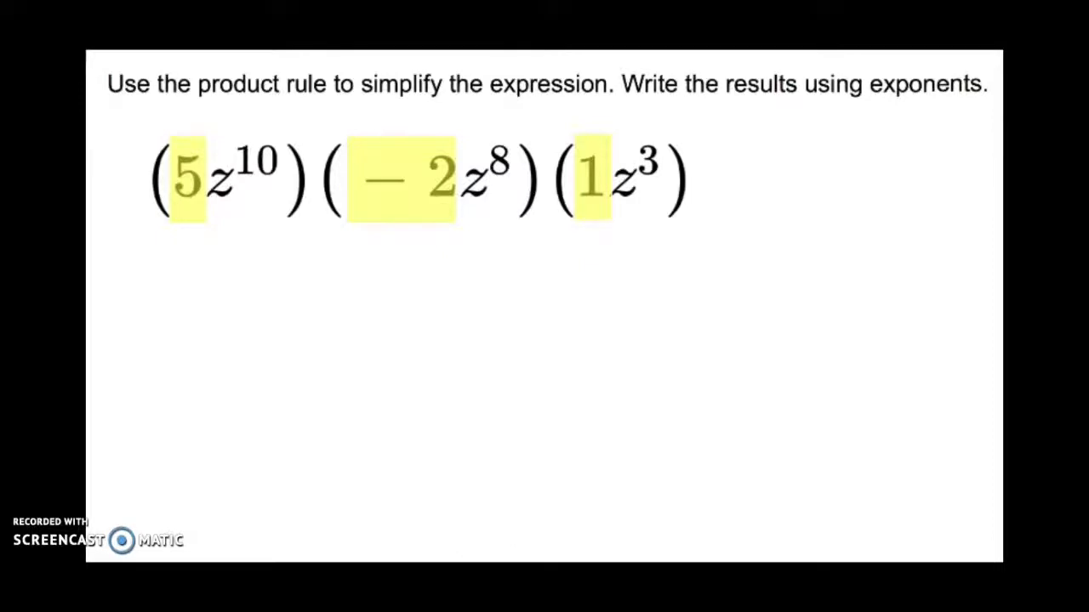
key(Right)
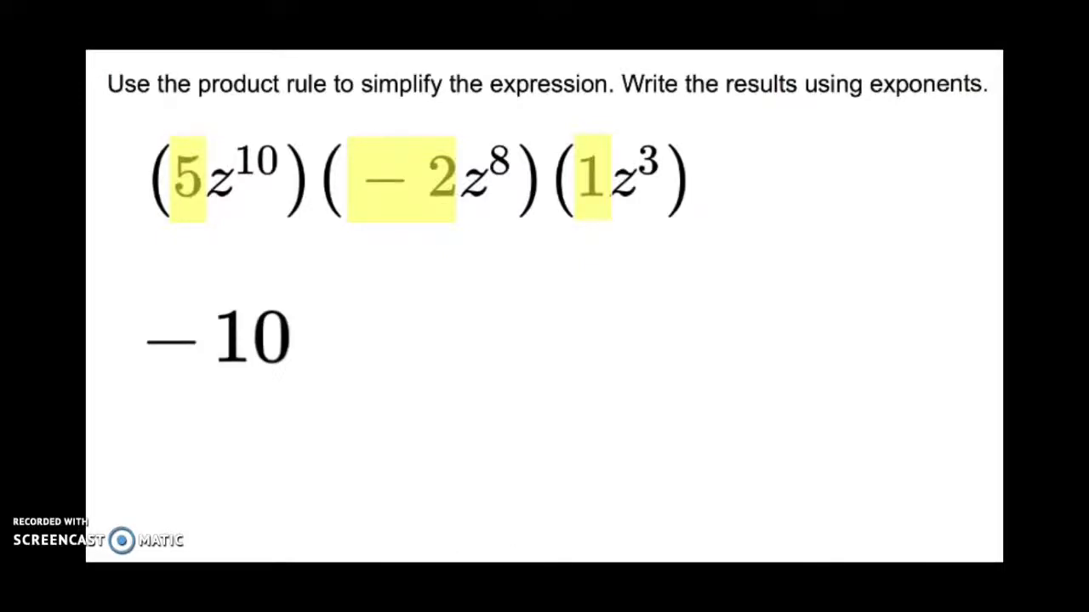
key(Right)
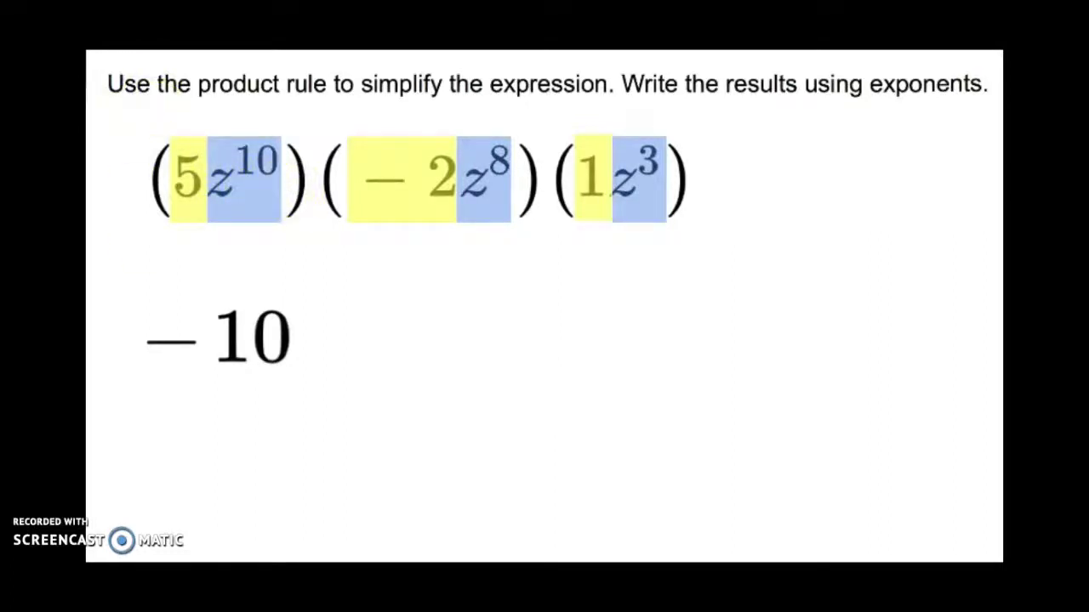
key(Right)
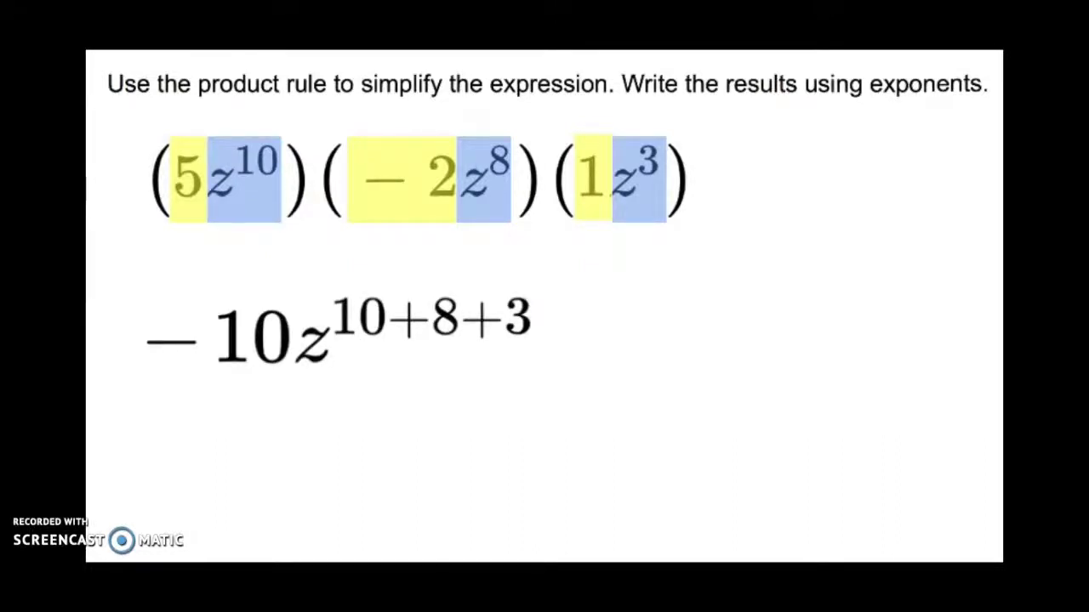
key(Right)
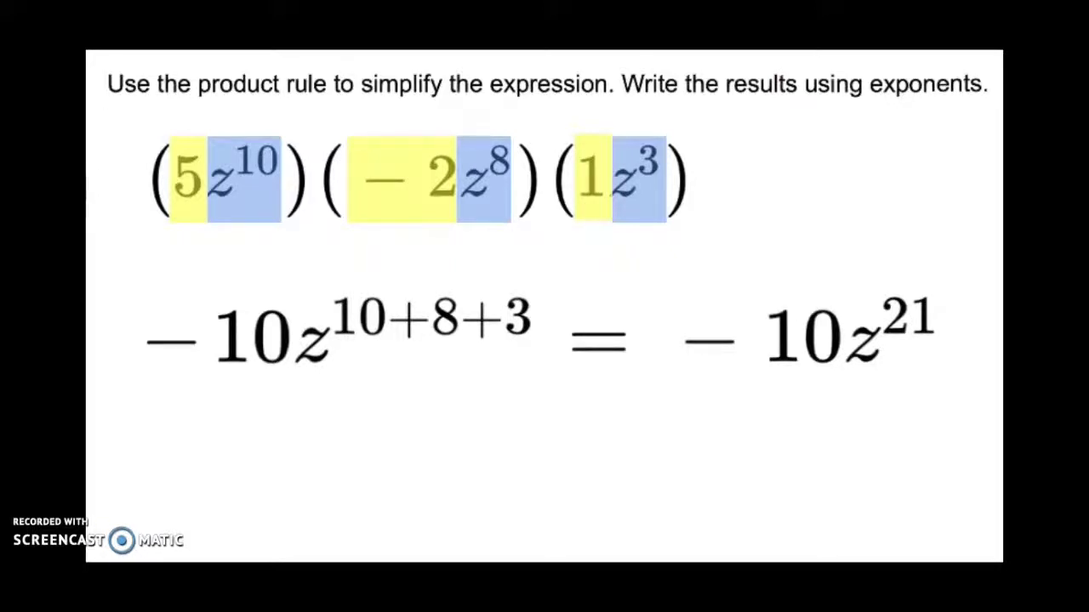
click(191, 301)
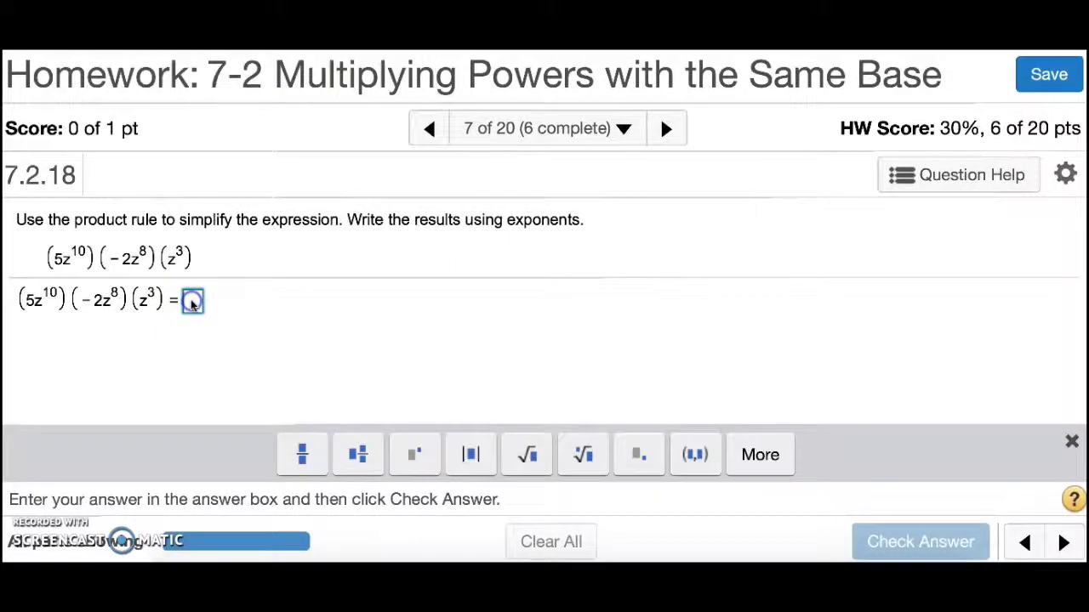
Enter −10z²¹ as the answer to question 7.2.18 and check it
text(-)
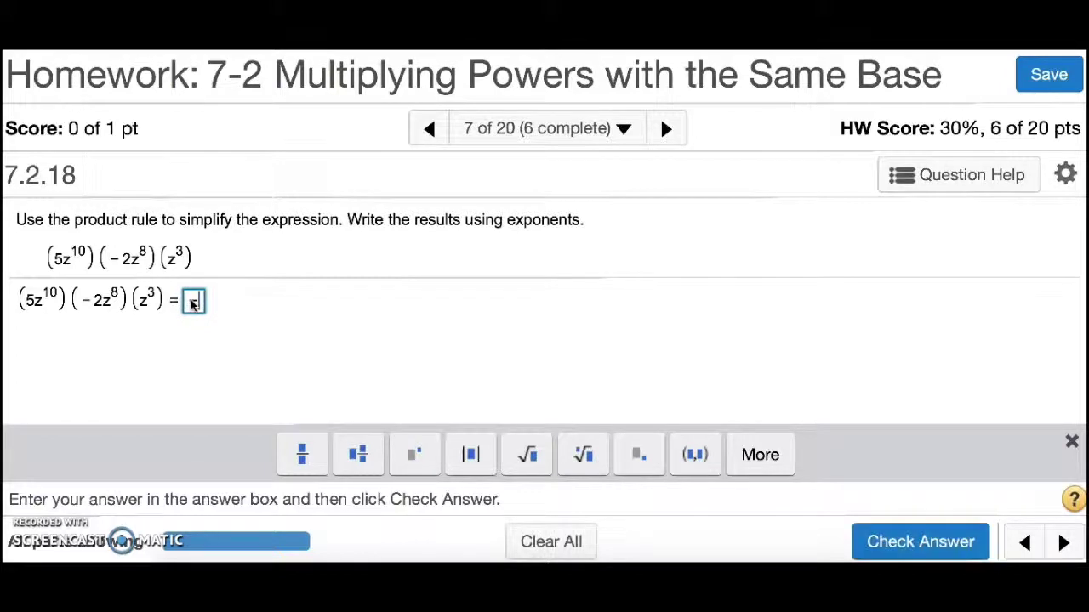
text(10z^21)
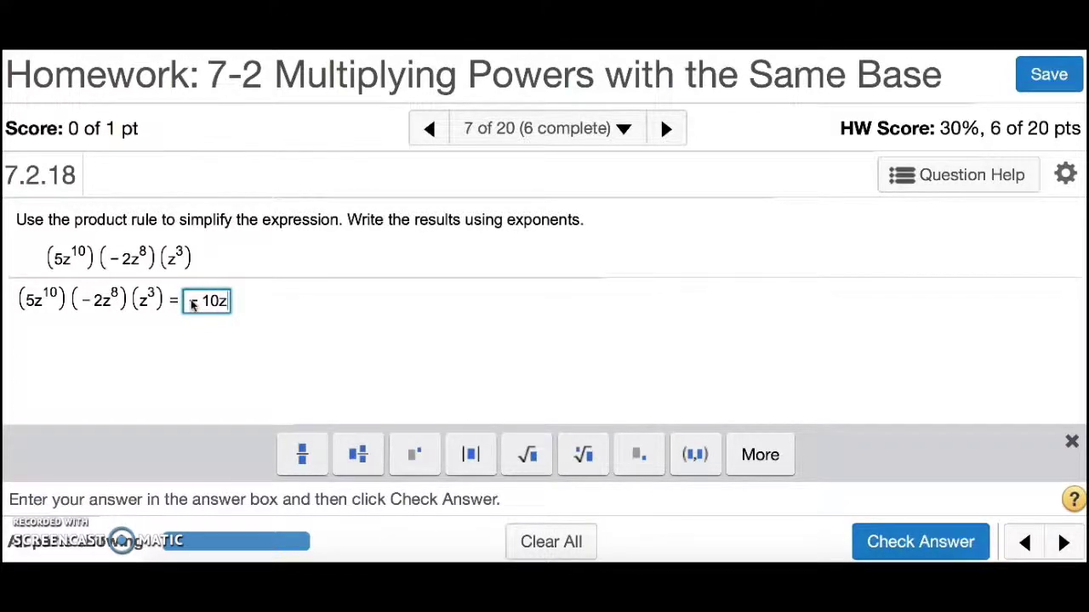
click(306, 364)
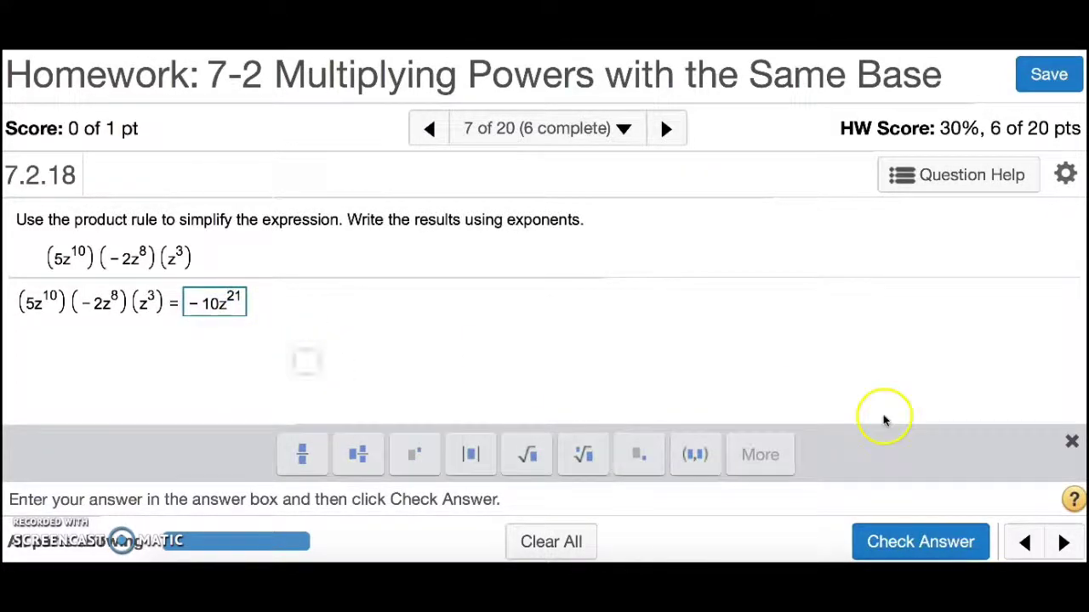
click(893, 540)
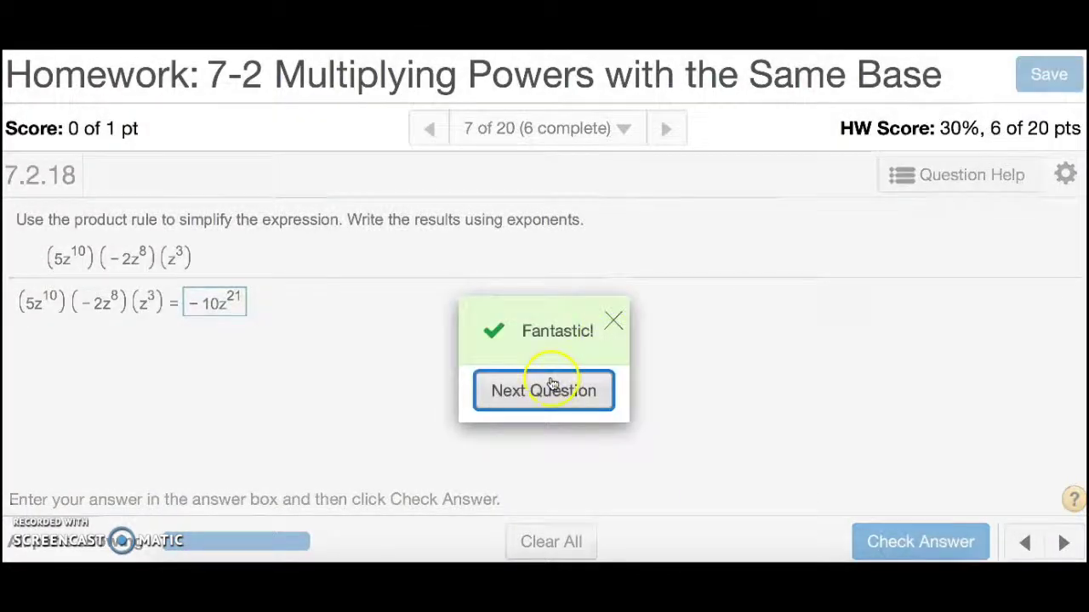